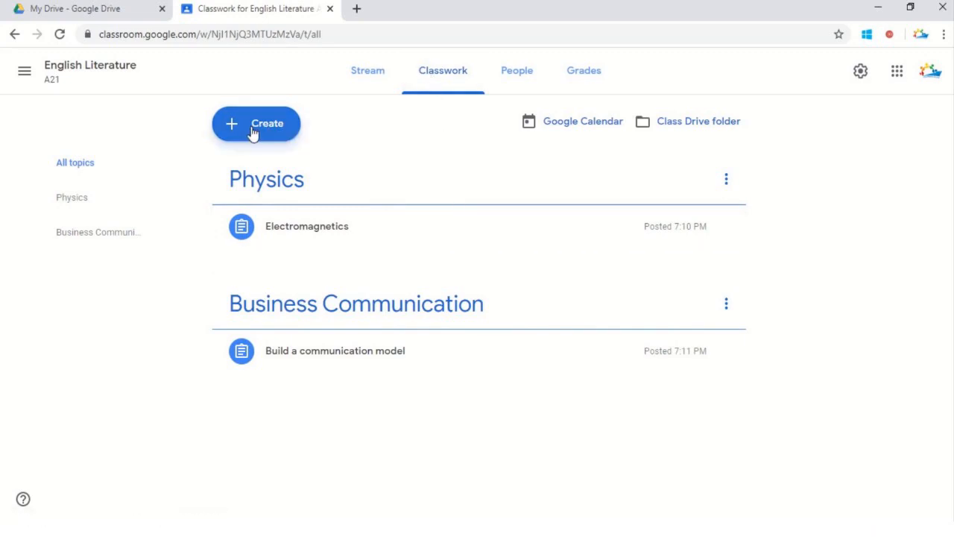
# - Start a new assignment in the English Literature classwork and title it "Organization"
pyautogui.click(253, 131)
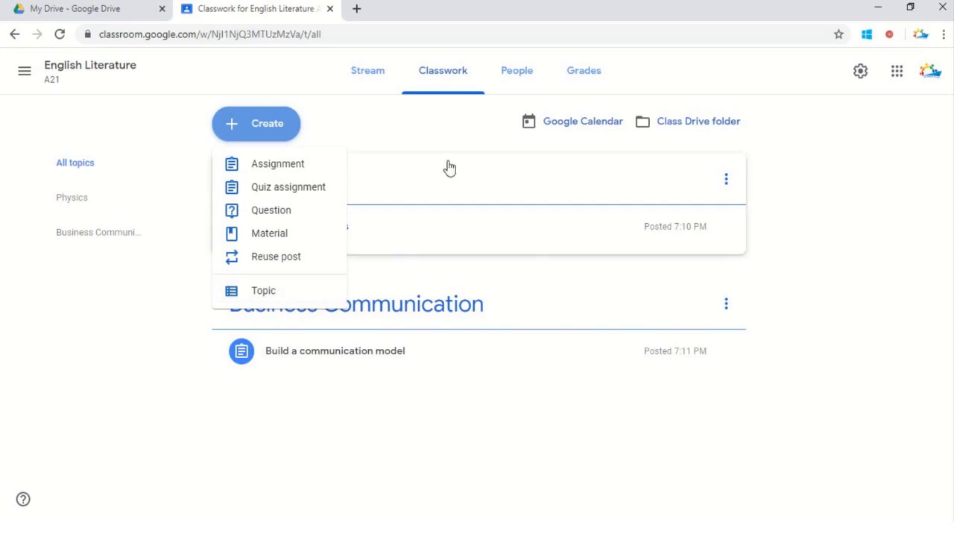
pyautogui.click(431, 135)
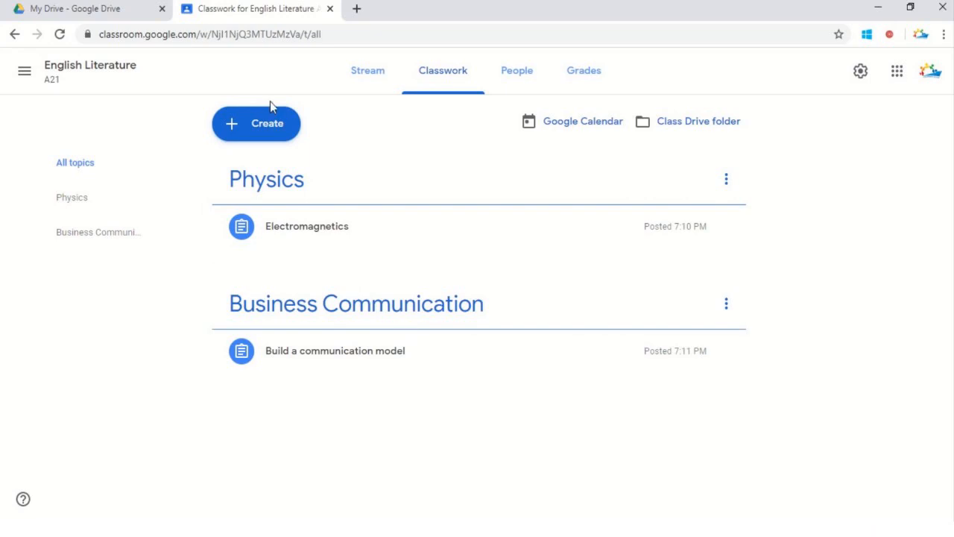
pyautogui.click(271, 131)
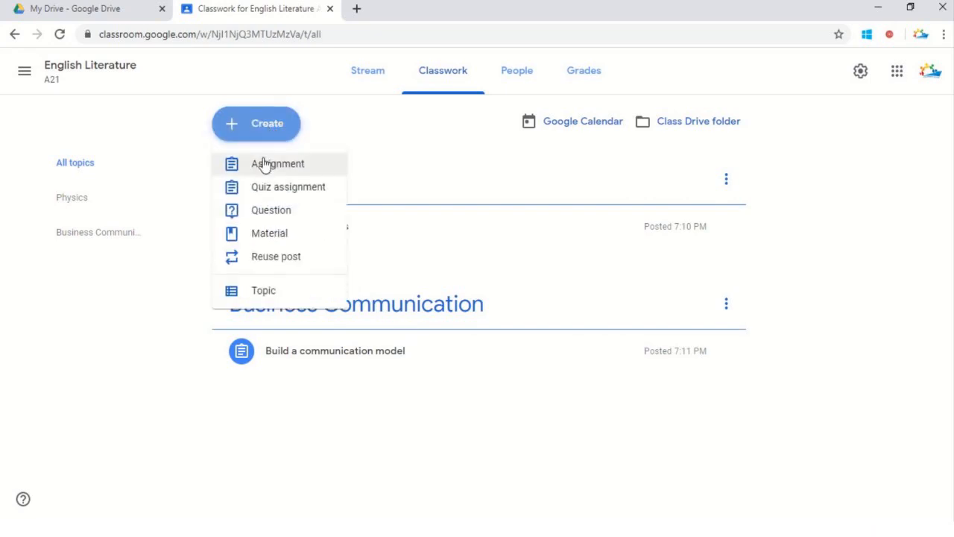
pyautogui.click(264, 164)
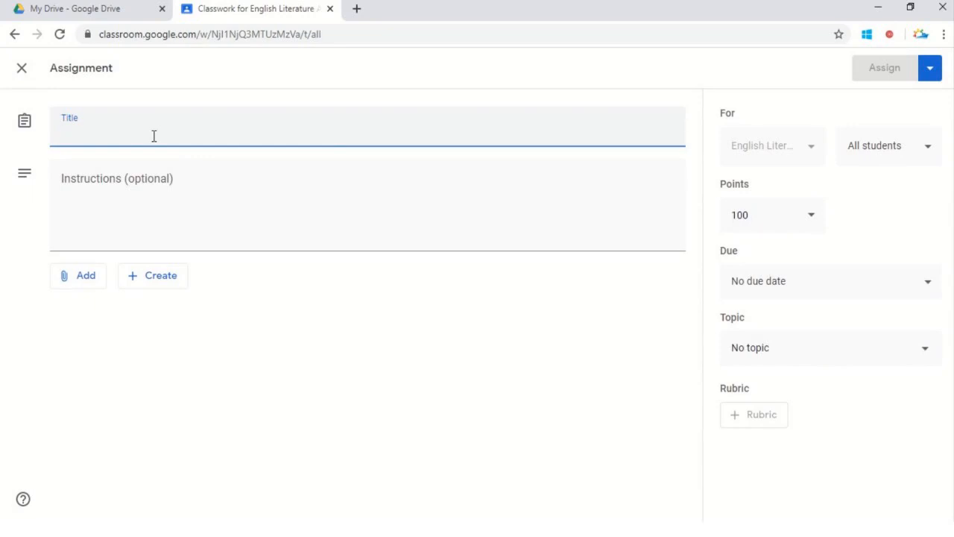
pyautogui.write('0')
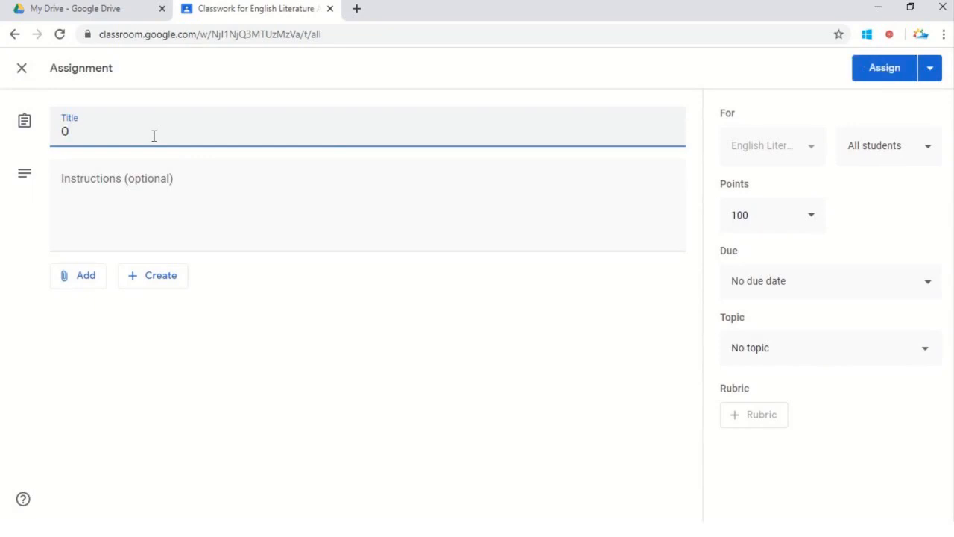
pyautogui.write('rganization')
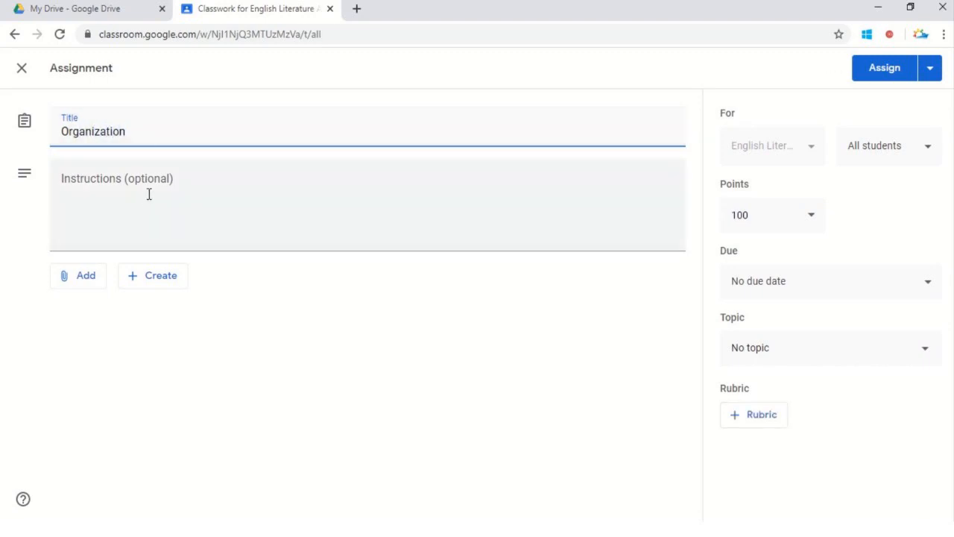
pyautogui.click(147, 200)
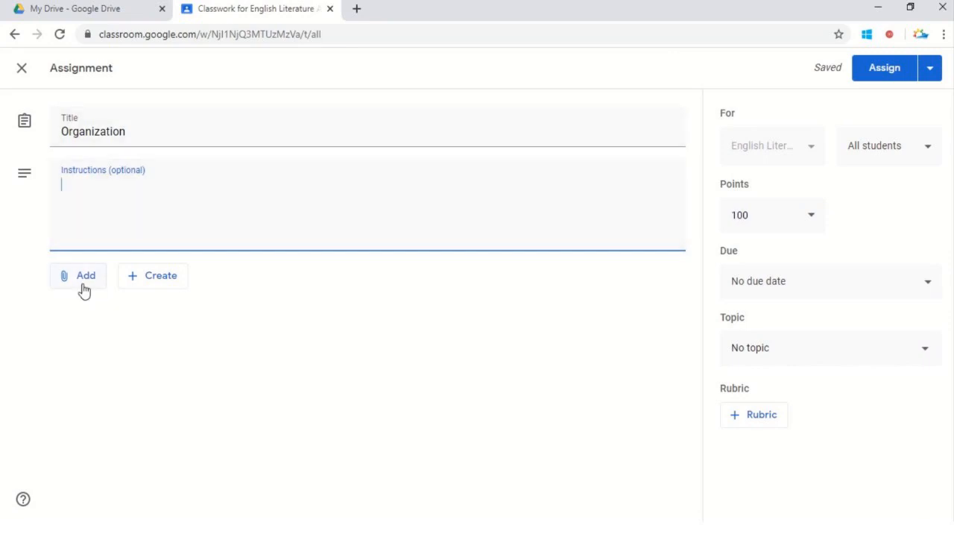
# - Examine the assignment's attachment file types and its student, points and due date options without changing them
pyautogui.click(163, 295)
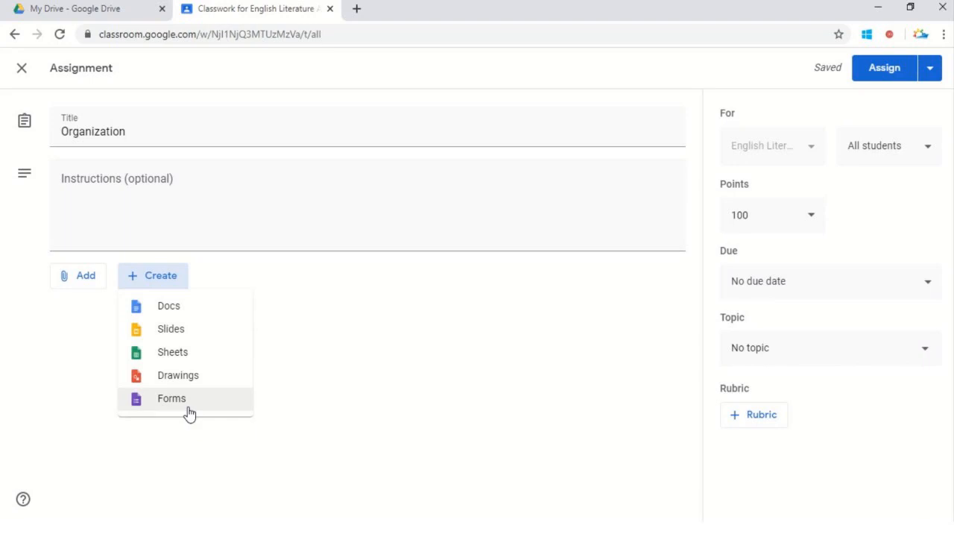
pyautogui.click(386, 318)
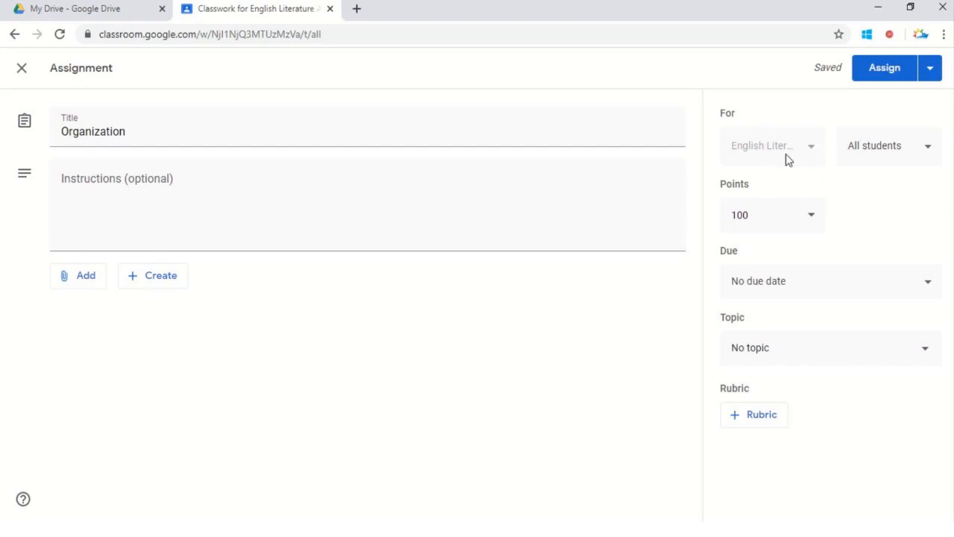
pyautogui.click(923, 144)
pyautogui.click(894, 240)
pyautogui.click(812, 224)
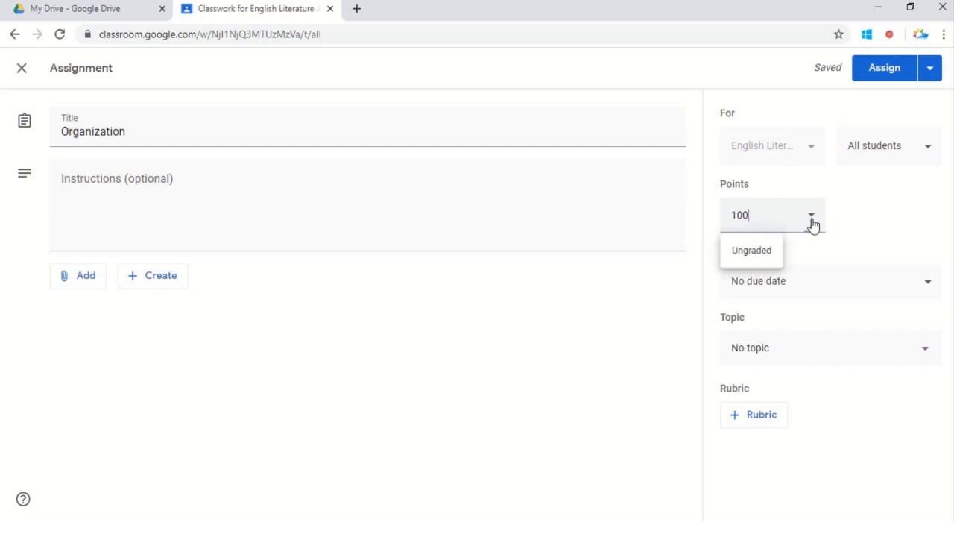
pyautogui.click(946, 222)
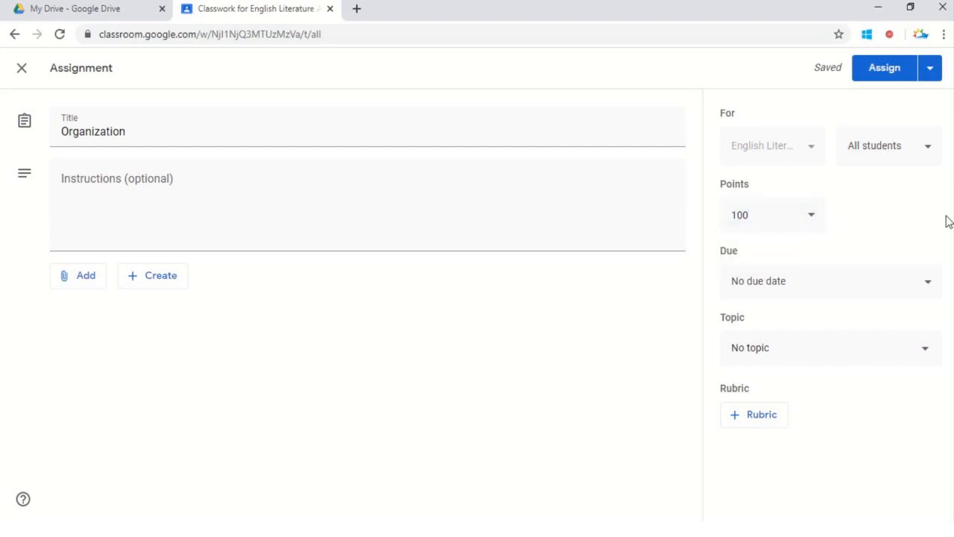
pyautogui.click(870, 292)
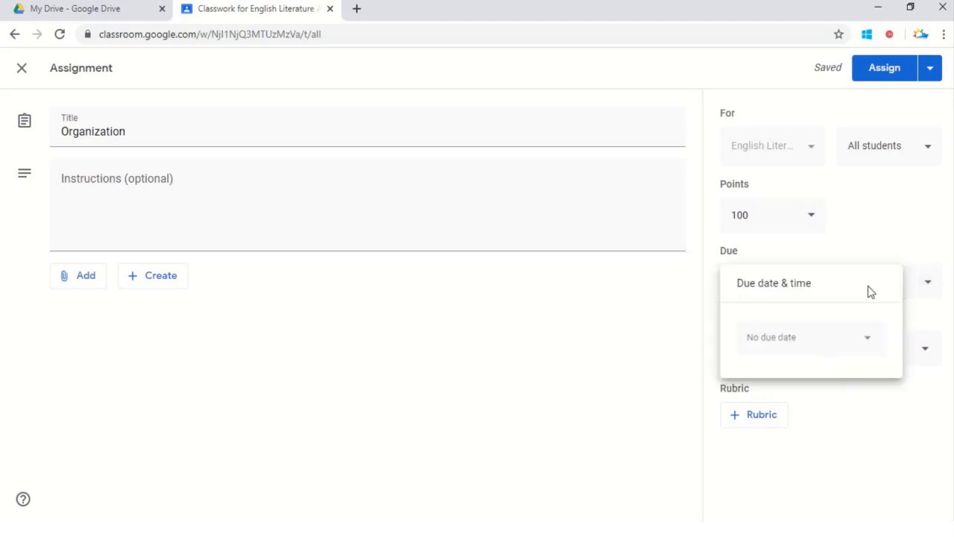
pyautogui.click(674, 373)
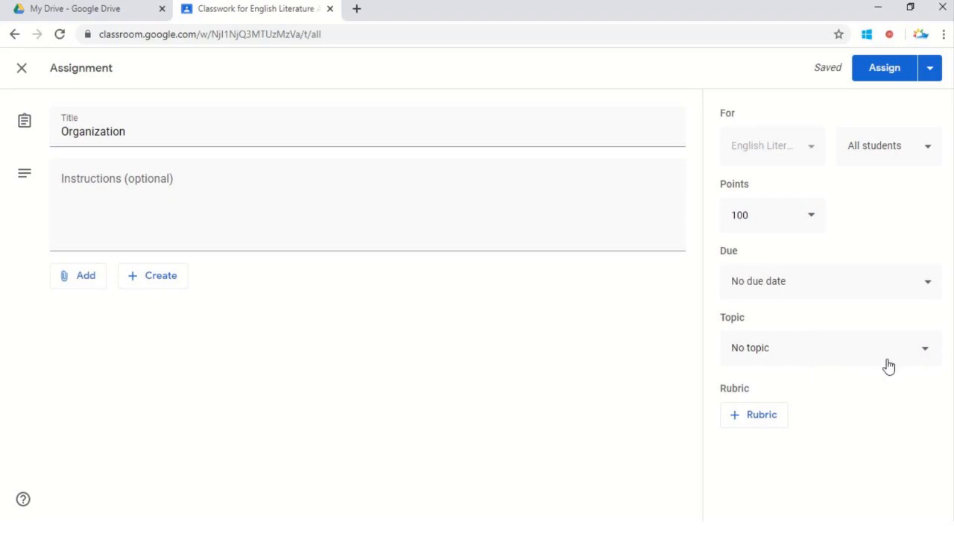
# - Post the Organization assignment to all students and file it under the Business Communication topic
pyautogui.click(876, 70)
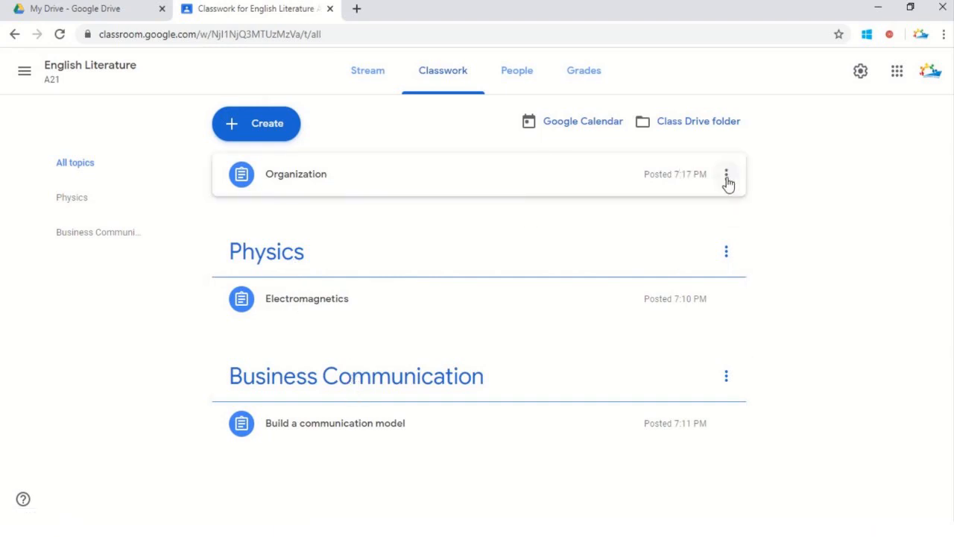
pyautogui.click(726, 179)
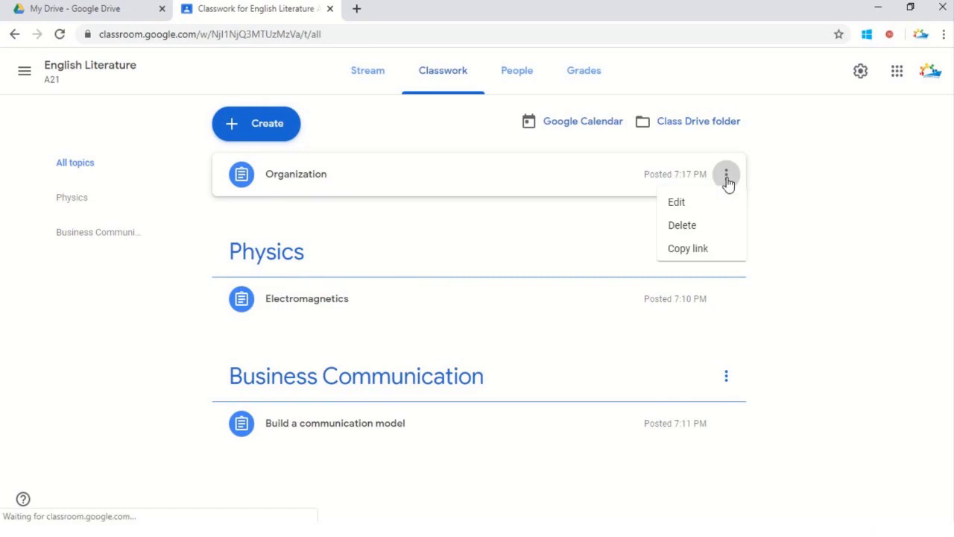
pyautogui.click(710, 203)
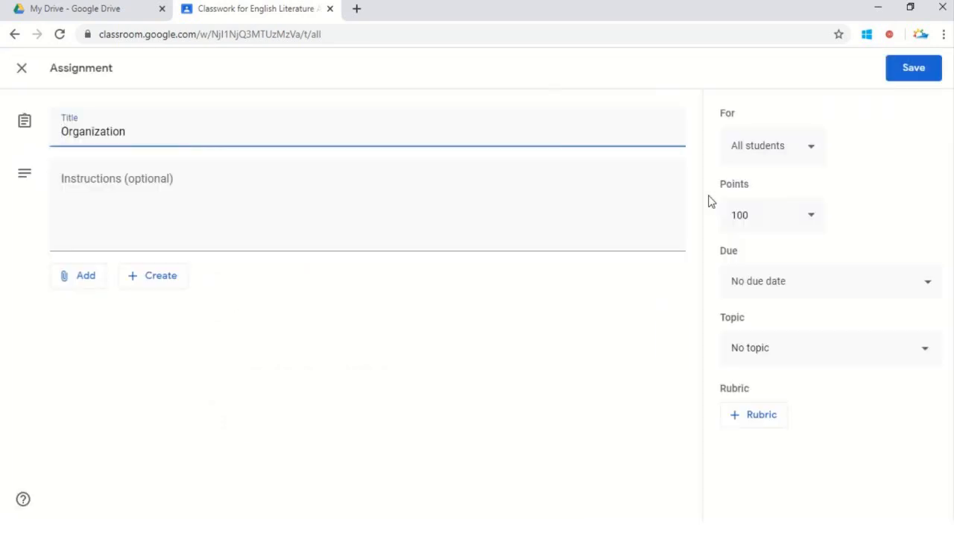
pyautogui.click(850, 352)
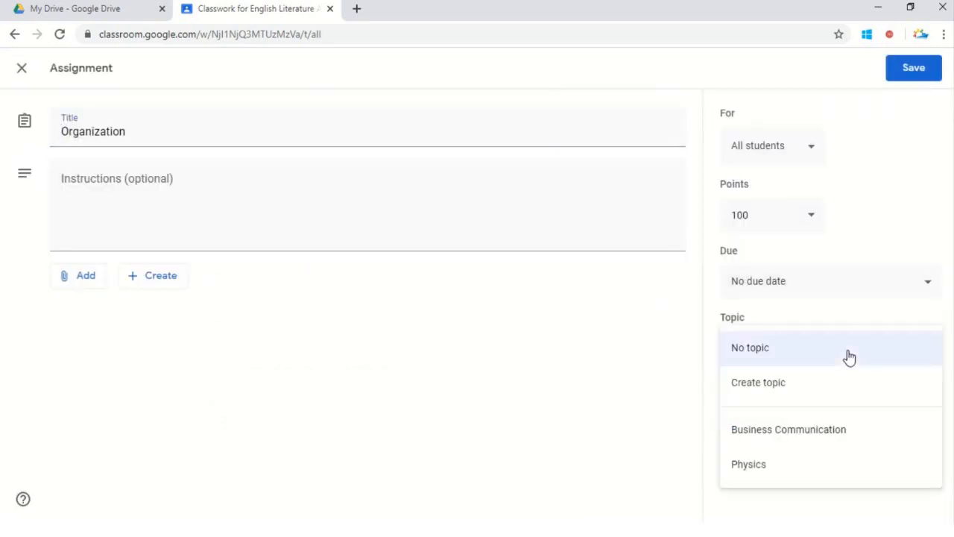
pyautogui.click(791, 445)
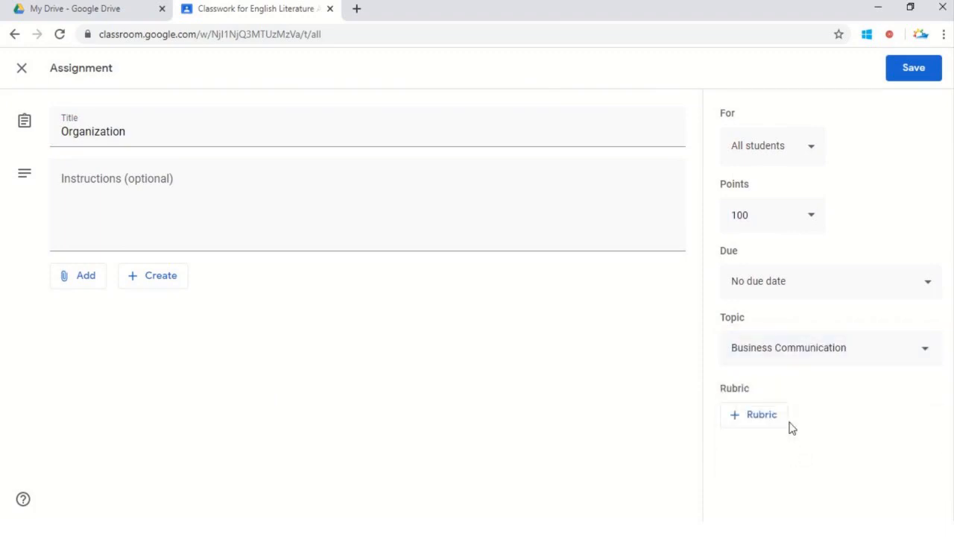
pyautogui.click(902, 75)
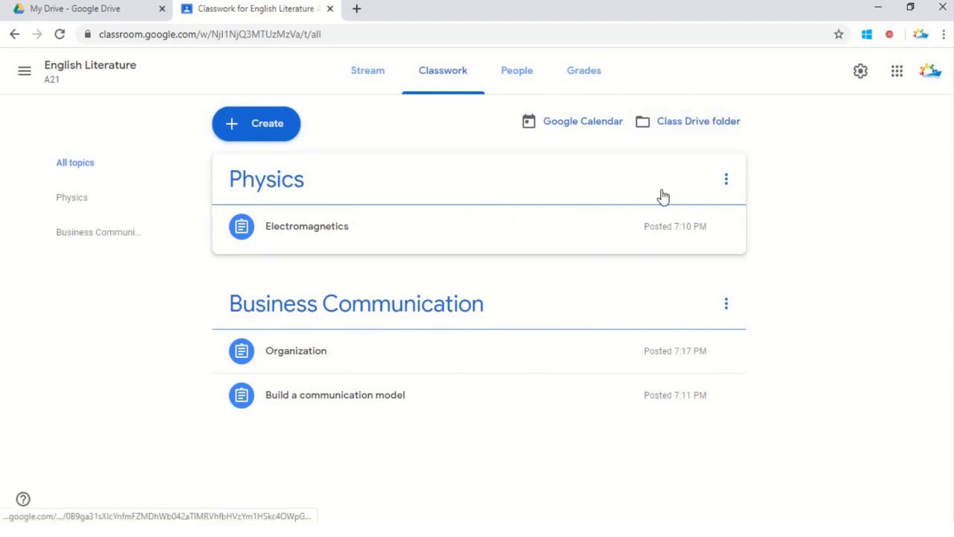
# - View the class's Drive folder and return to the classwork page
pyautogui.click(714, 130)
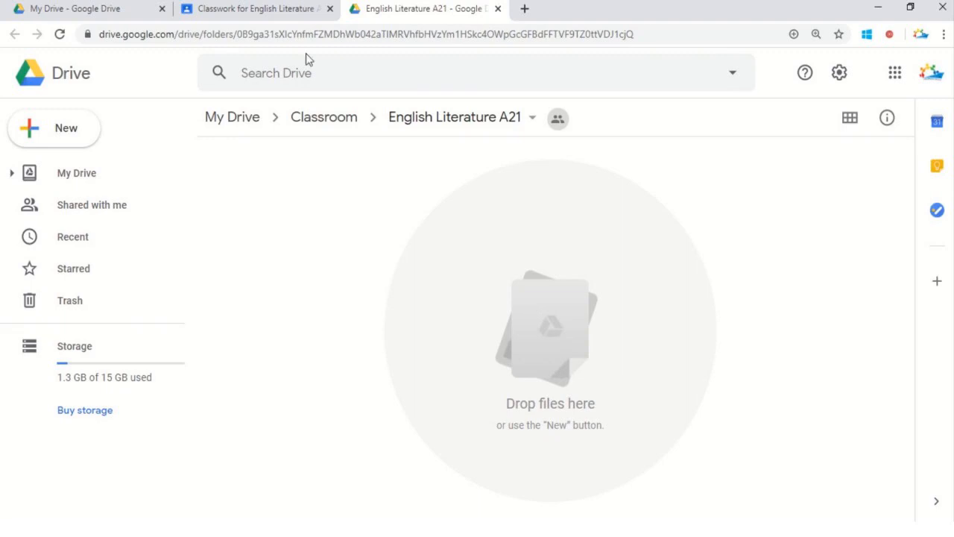
pyautogui.click(276, 7)
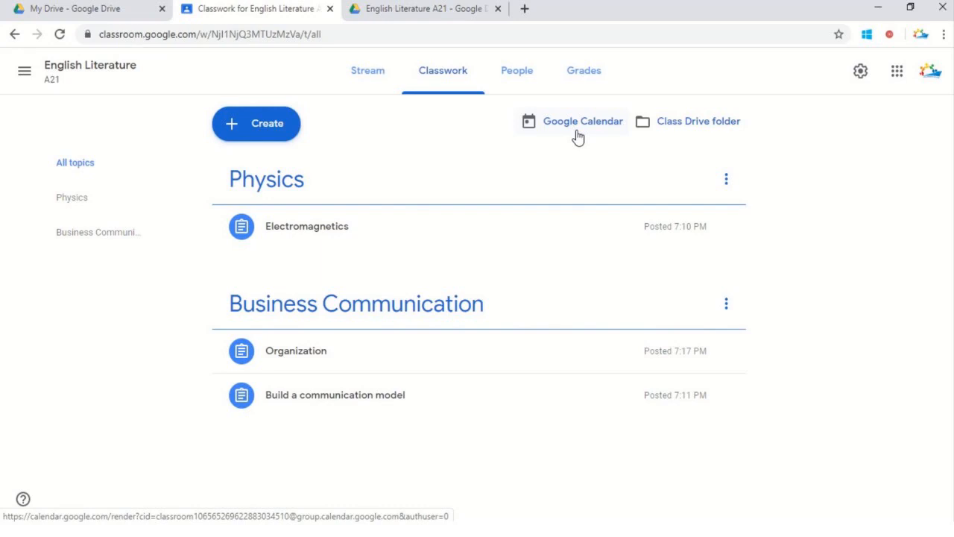
# - Create a new question reading "Who will create A new class" without adding instructions
pyautogui.click(262, 133)
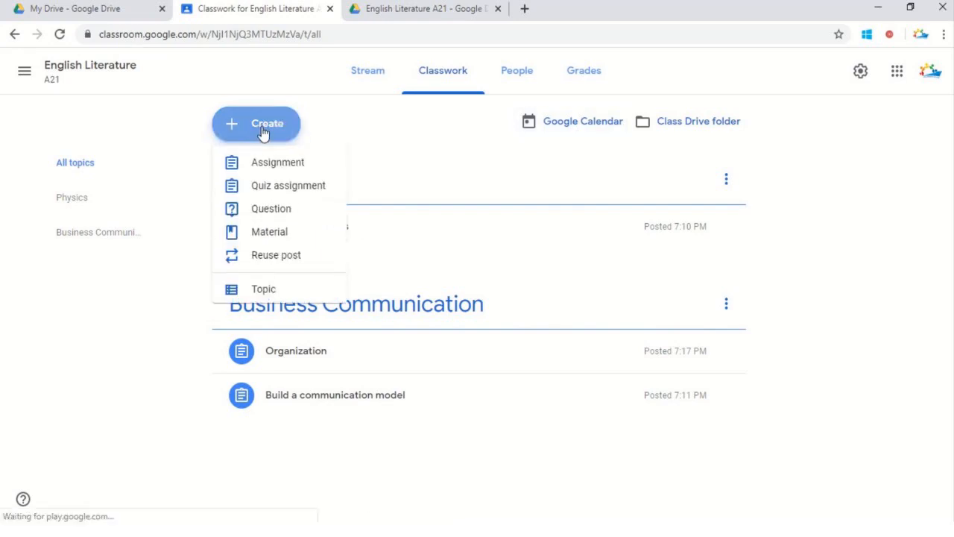
pyautogui.click(295, 216)
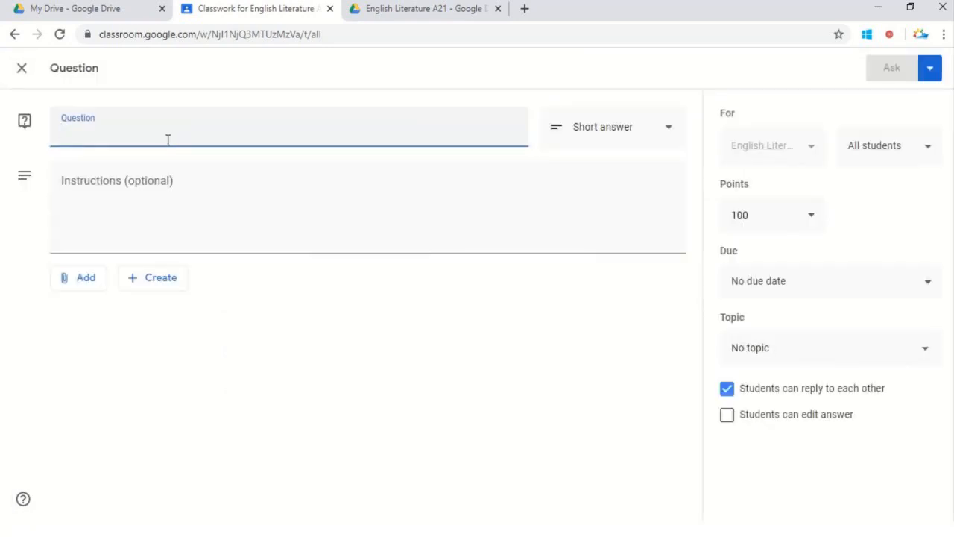
pyautogui.write('Wh')
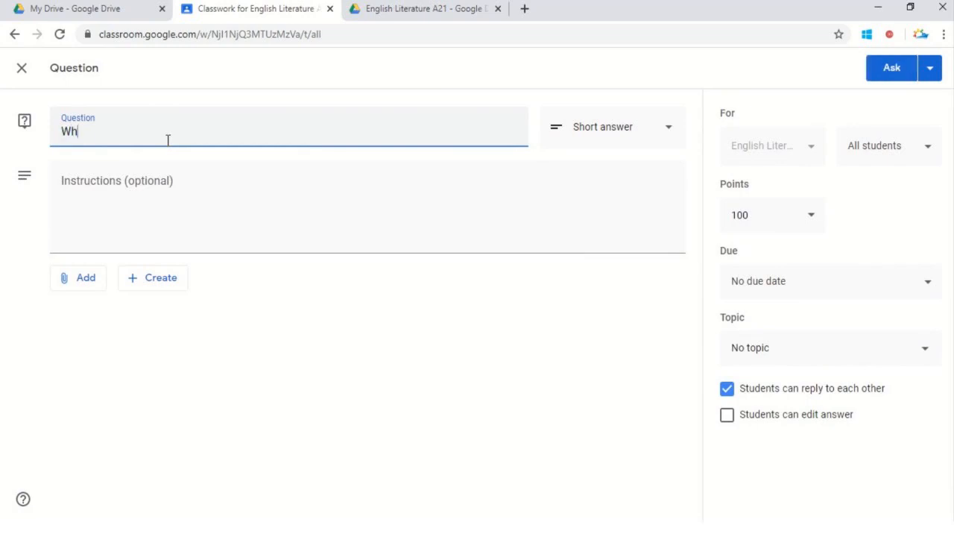
pyautogui.write('o will create A new class')
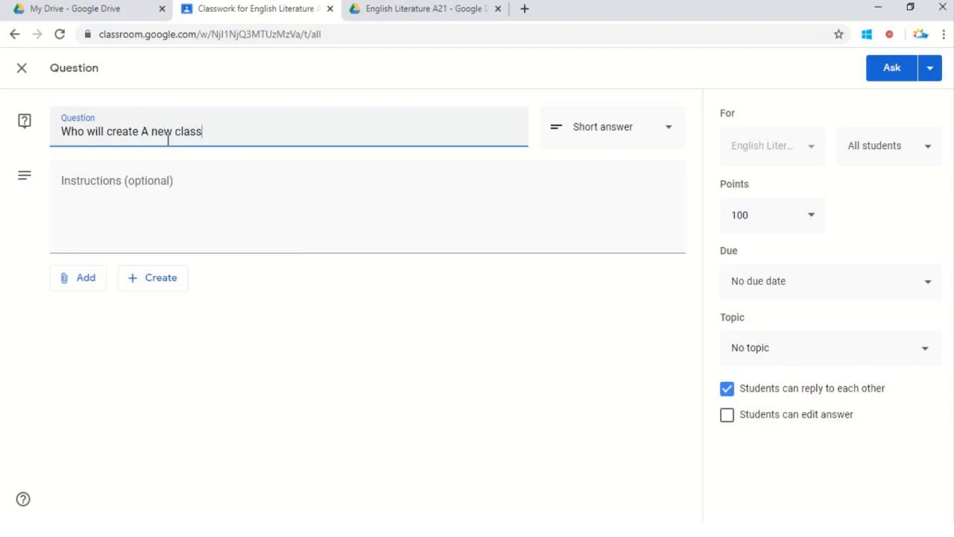
pyautogui.click(154, 215)
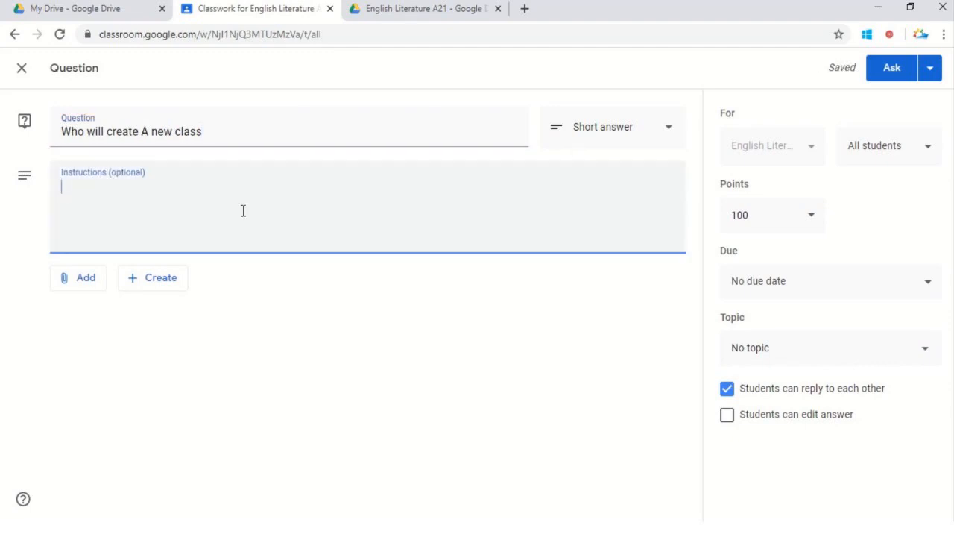
# - Try the Multiple choice answer type for the question and restore Short answer
pyautogui.click(675, 132)
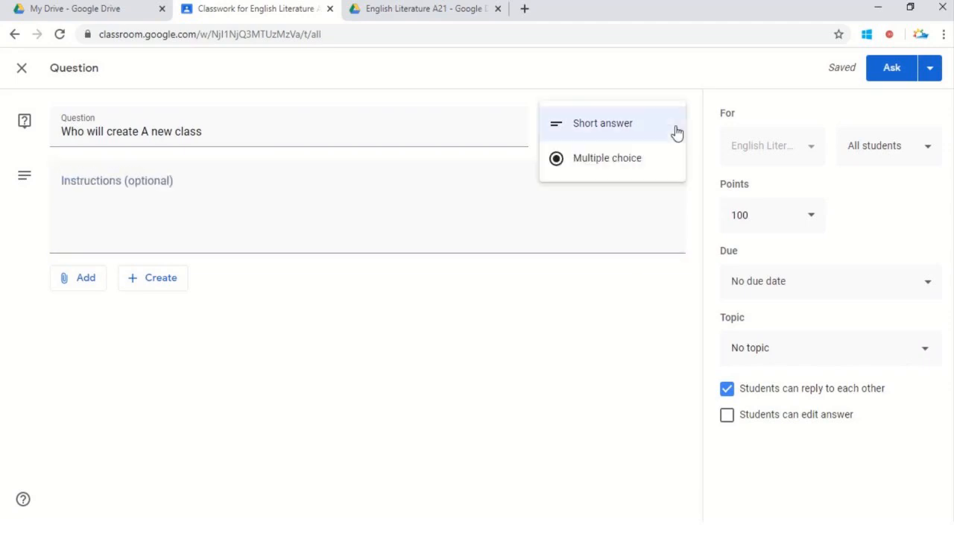
pyautogui.click(622, 169)
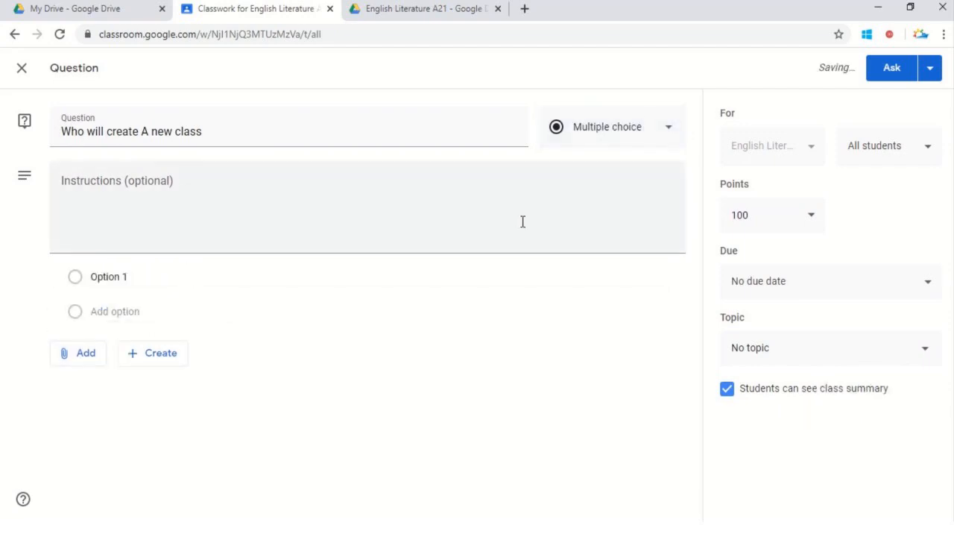
pyautogui.click(641, 132)
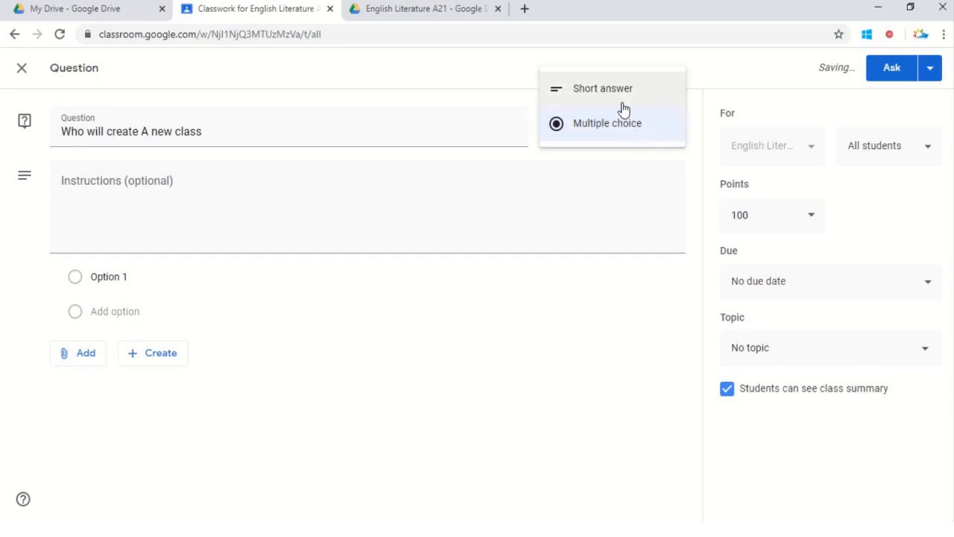
pyautogui.click(623, 101)
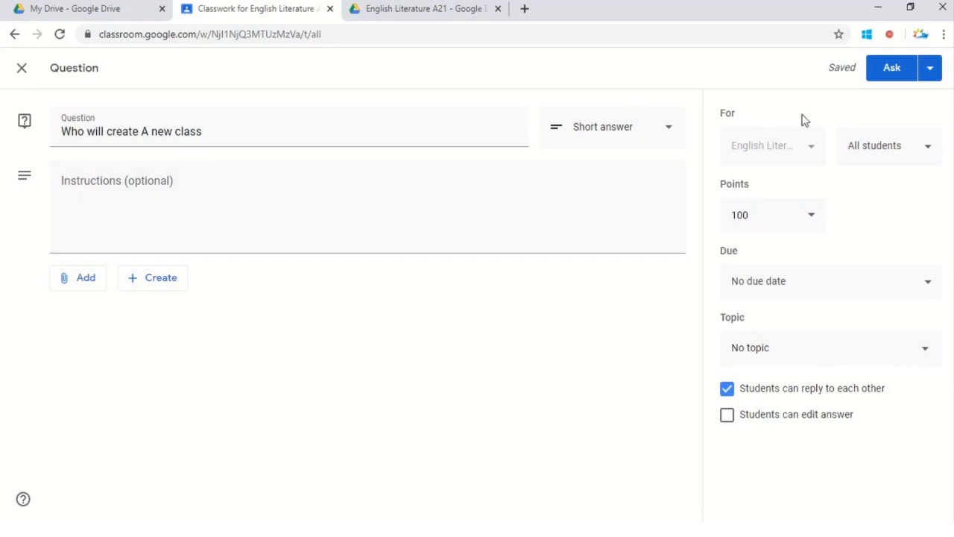
# - Check the alternative posting options and post the short-answer question to the class
pyautogui.click(929, 75)
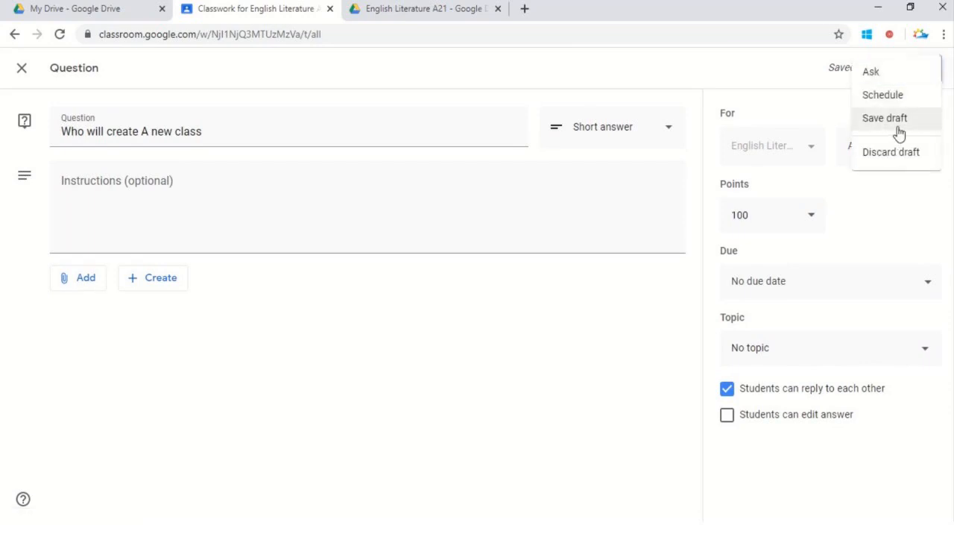
pyautogui.click(833, 116)
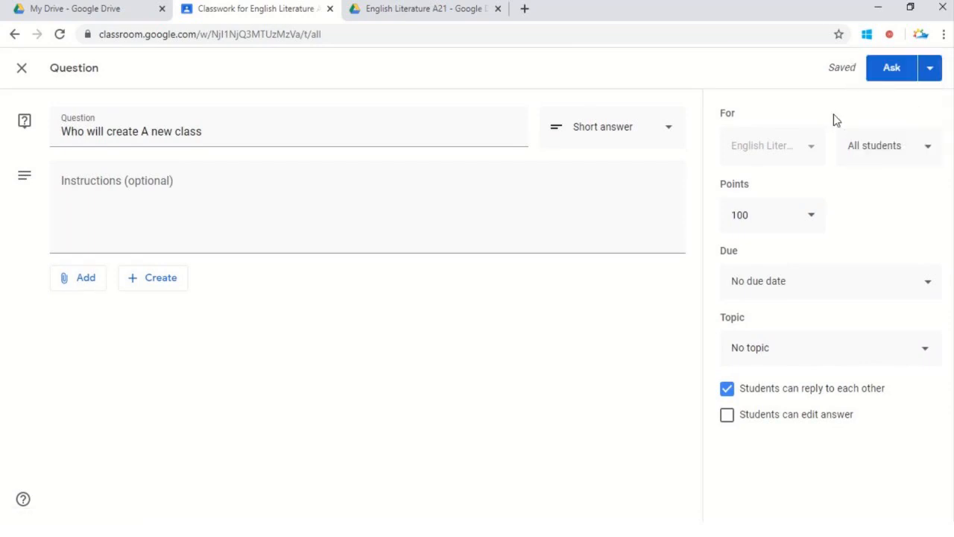
pyautogui.click(888, 74)
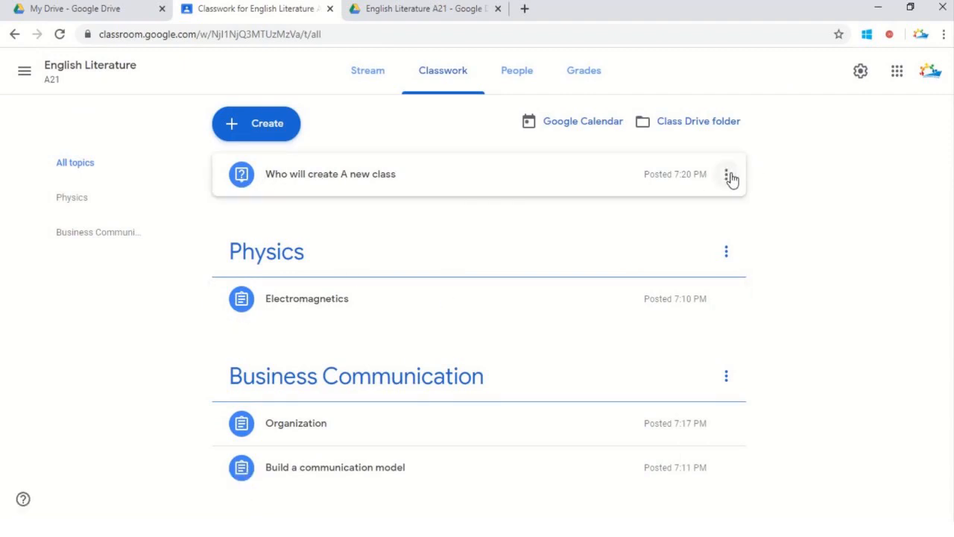
# - Assign the question "Who will create A new class" to the Physics topic and move it down one place within that topic
pyautogui.click(728, 176)
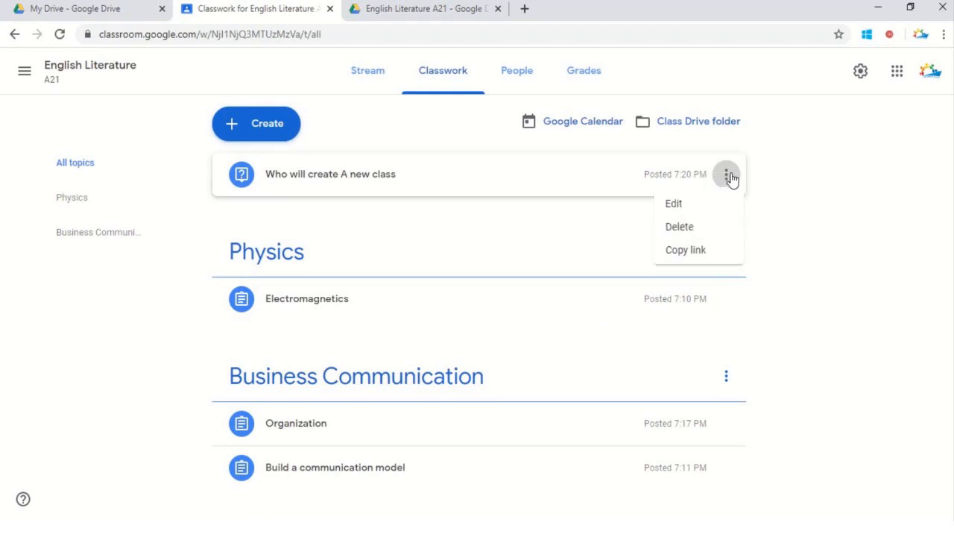
pyautogui.click(699, 209)
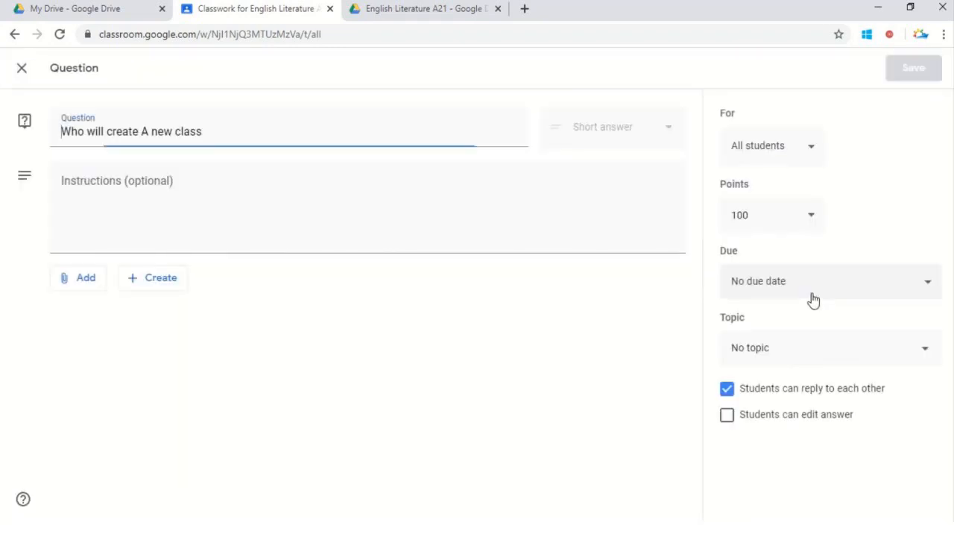
pyautogui.click(849, 357)
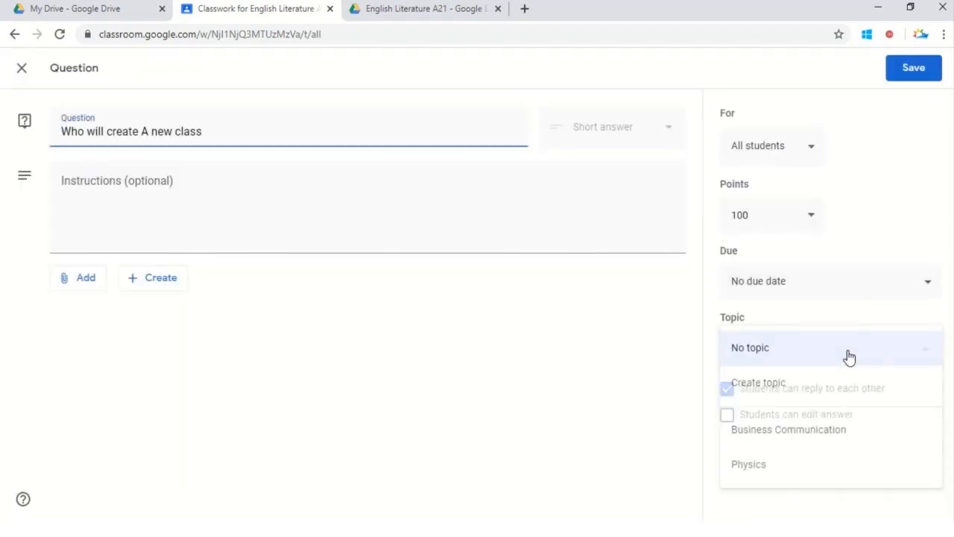
pyautogui.click(784, 465)
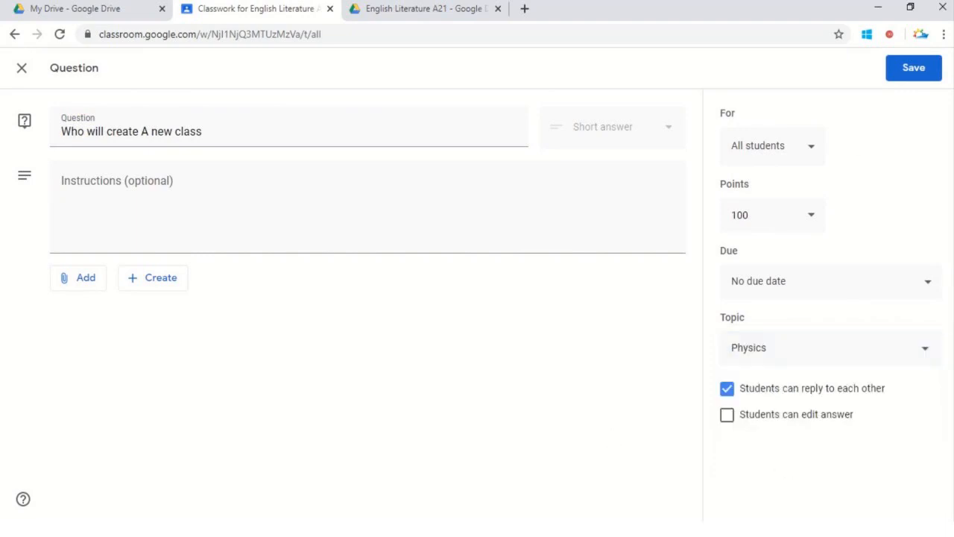
pyautogui.click(916, 69)
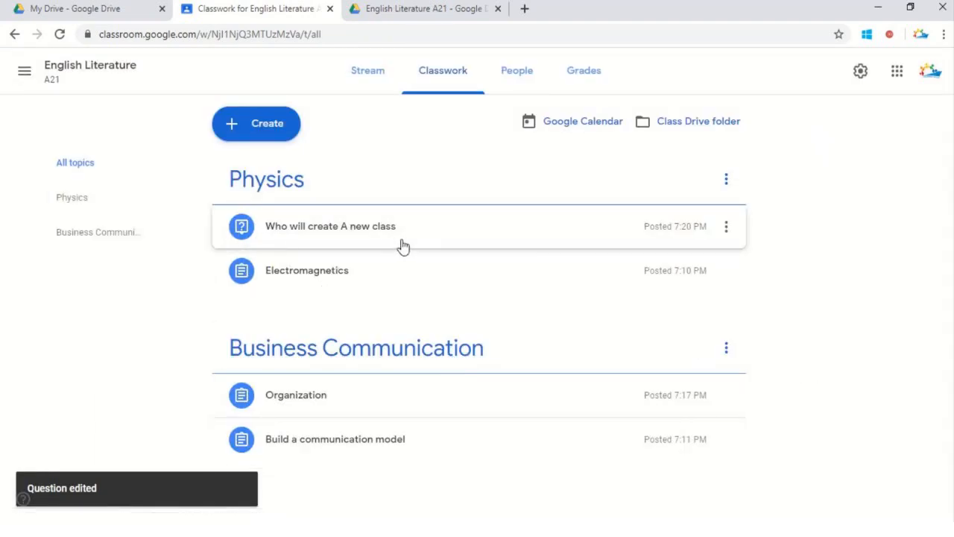
pyautogui.click(728, 228)
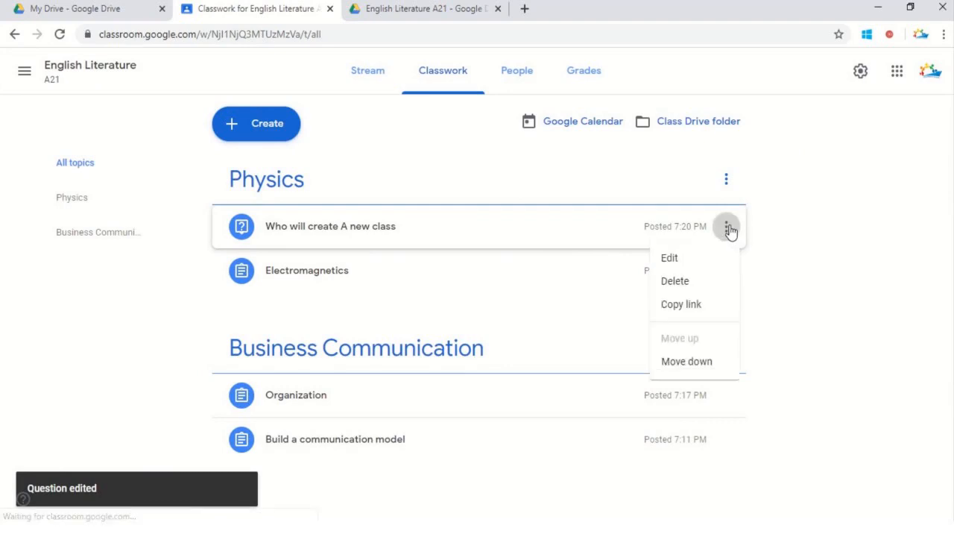
pyautogui.click(704, 372)
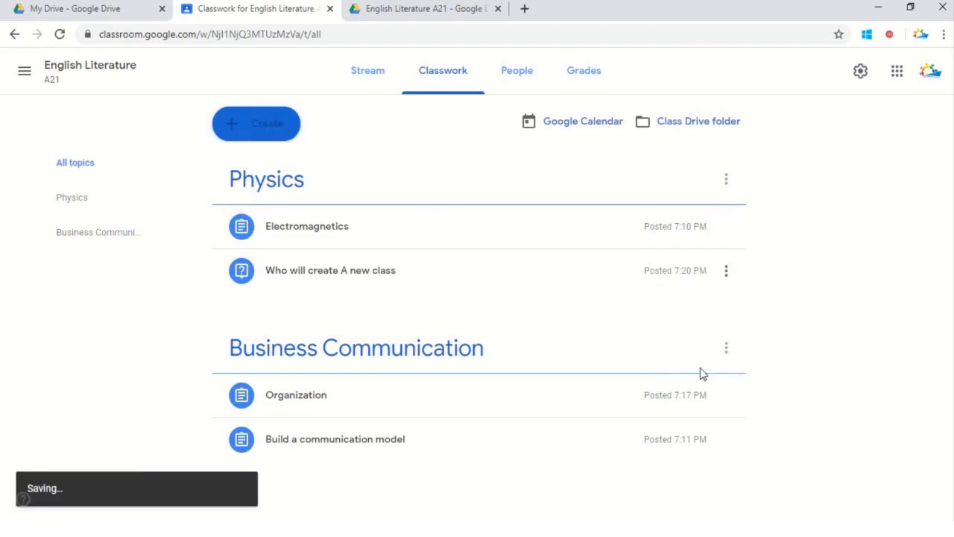